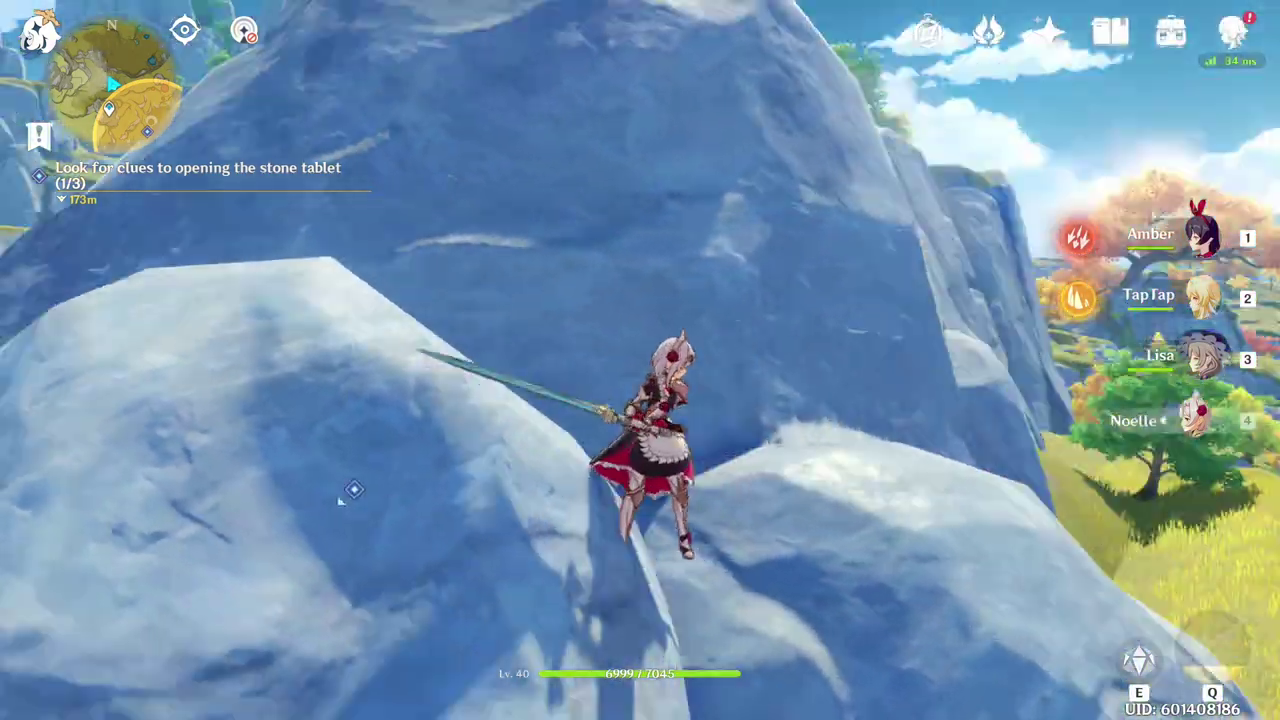
Step: Switch the character to running and bring up the Paimon menu
{"action": "key", "text": "ctrl"}
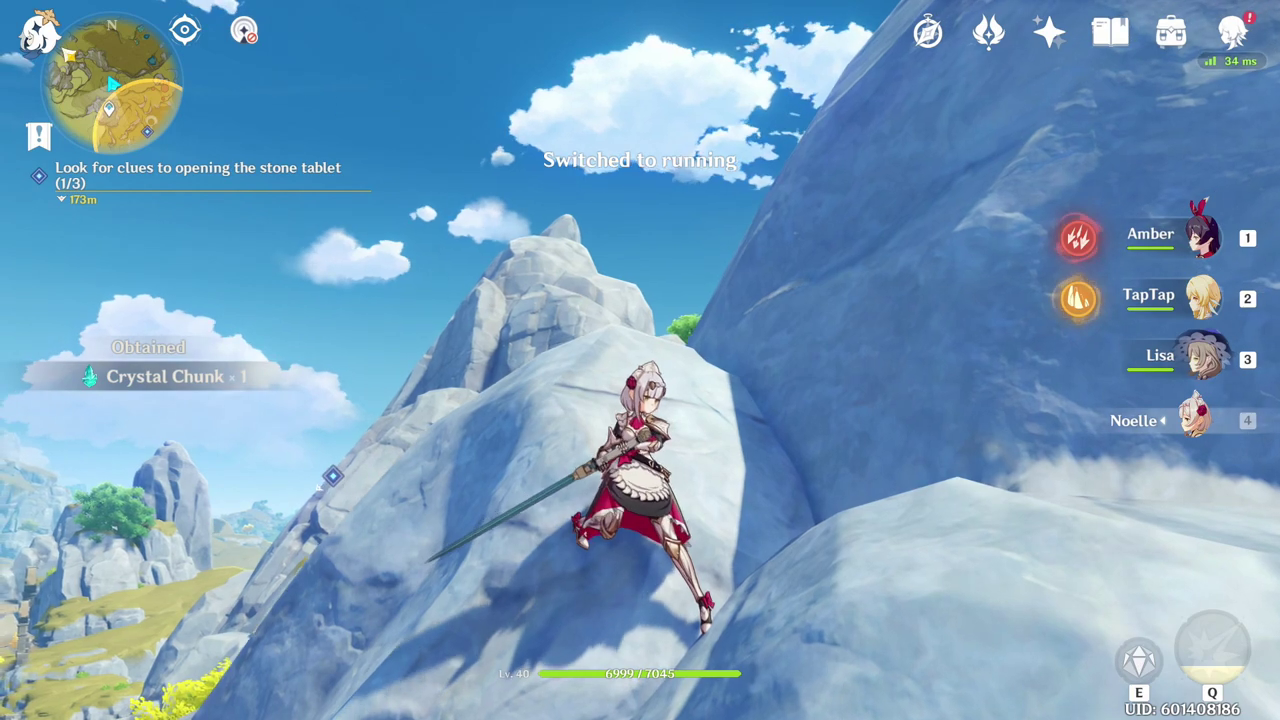
{"action": "key", "text": "Escape"}
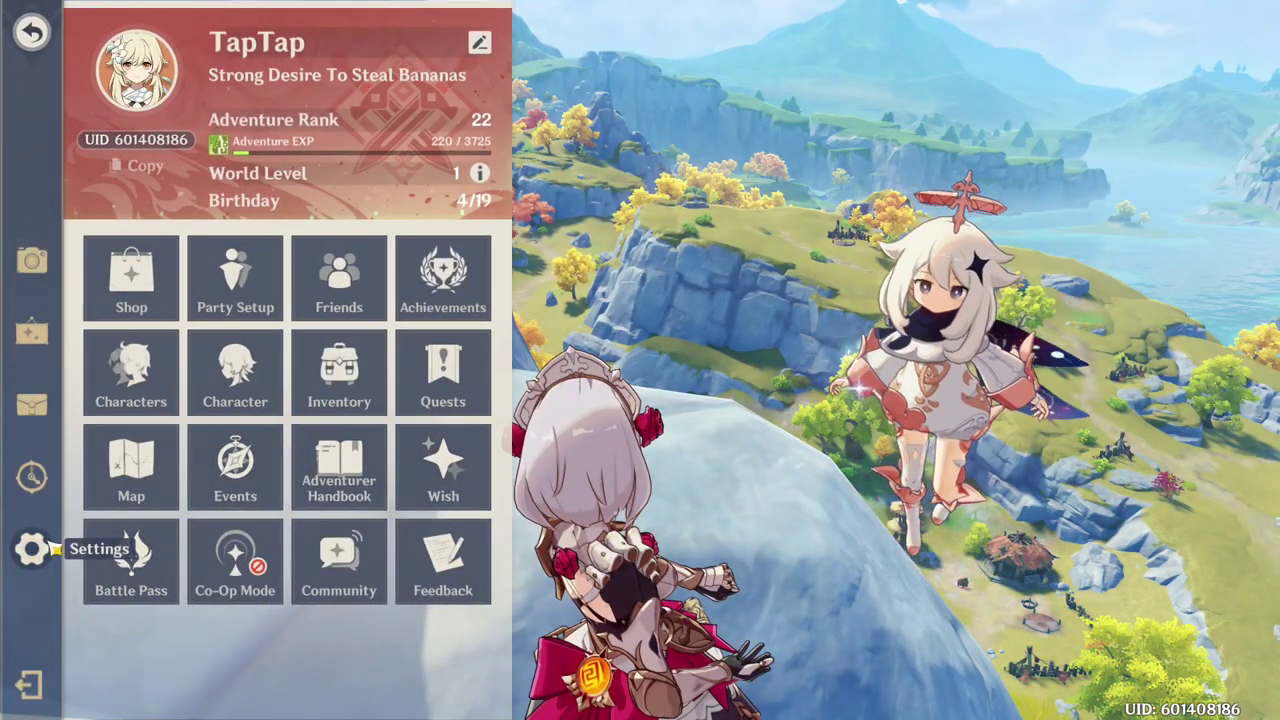
Step: Go to Settings > Account and enter the User Center page
{"action": "left_click", "coordinate": [31, 548]}
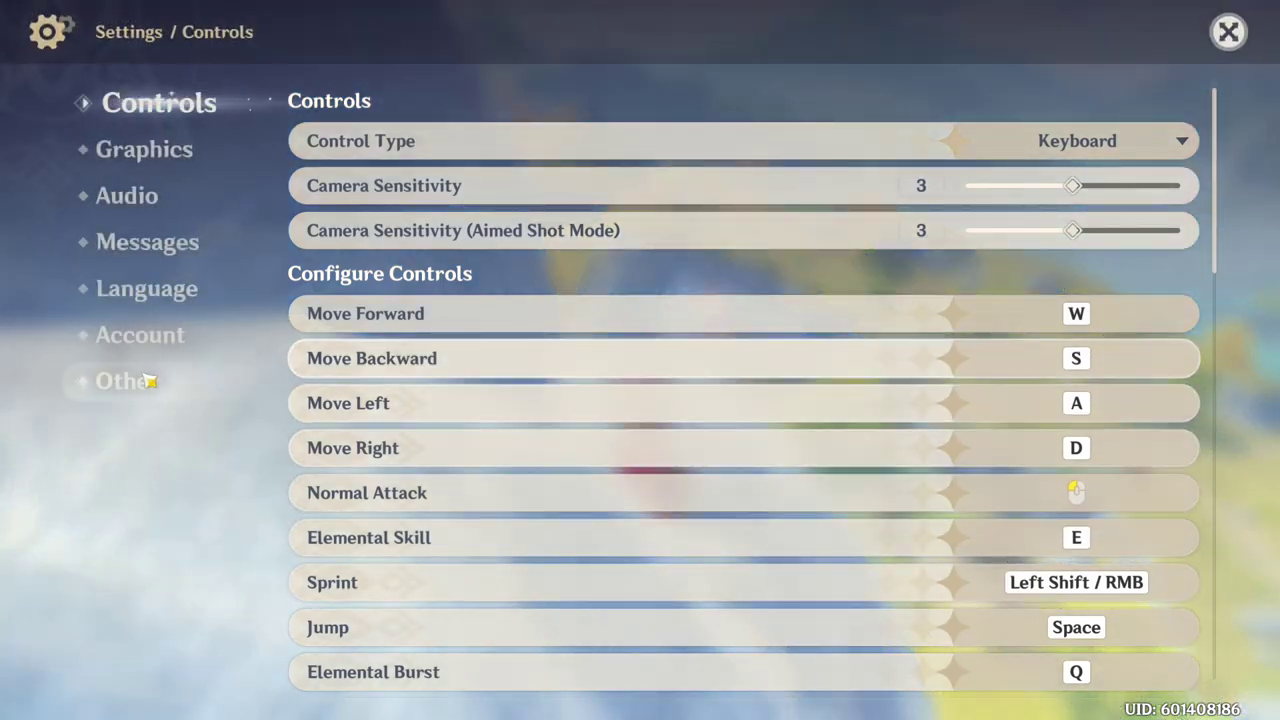
{"action": "left_click", "coordinate": [130, 344]}
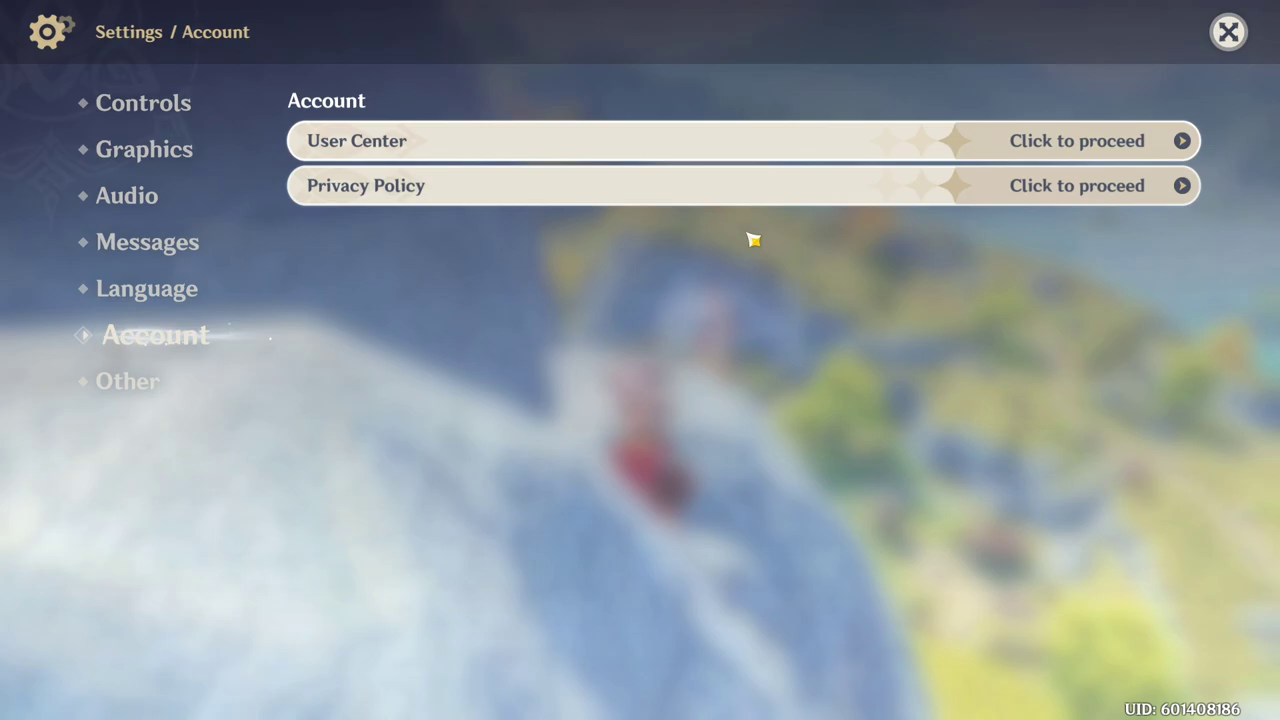
{"action": "left_click", "coordinate": [1013, 142]}
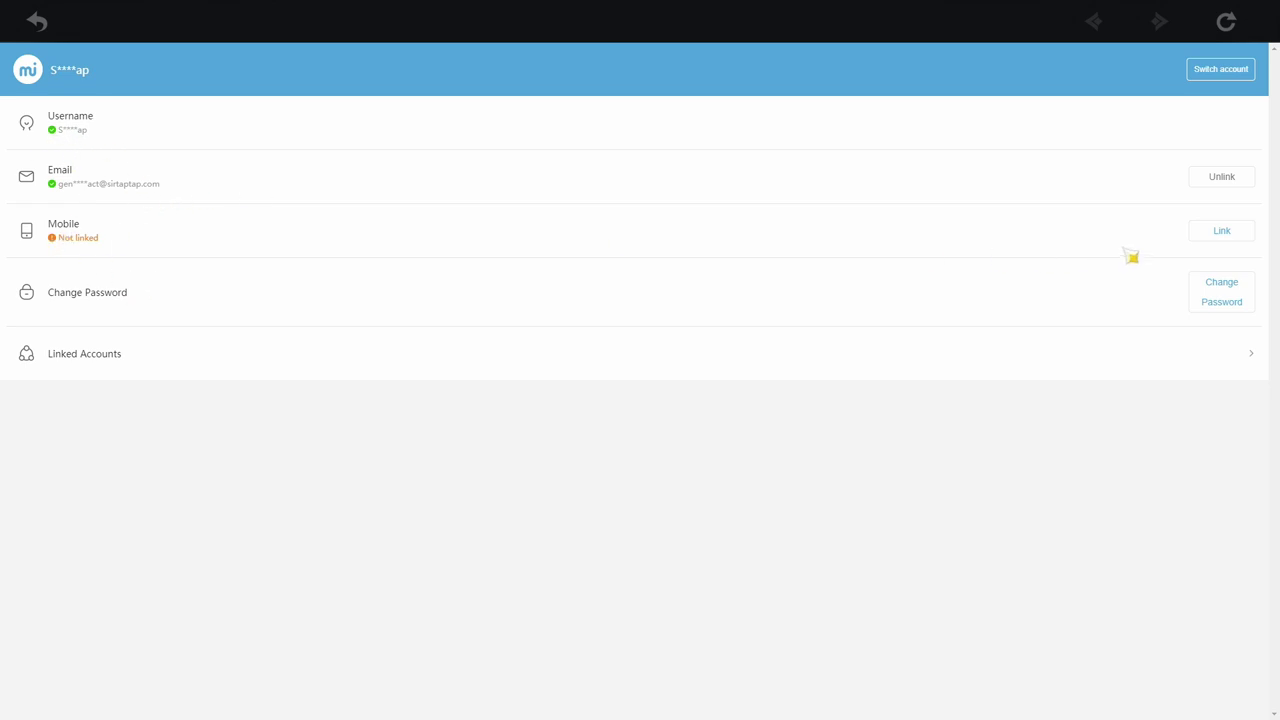
{"action": "left_click", "coordinate": [1215, 235]}
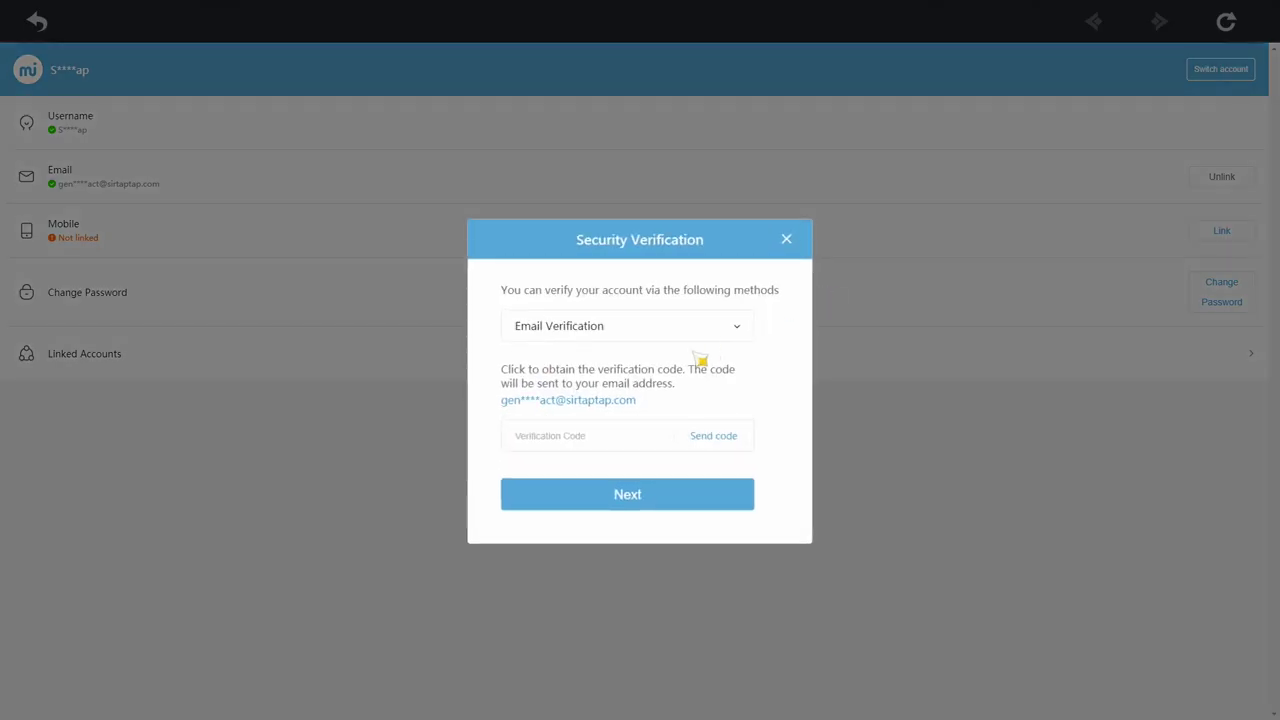
{"action": "left_click", "coordinate": [592, 325]}
{"action": "left_click", "coordinate": [502, 367]}
{"action": "left_click", "coordinate": [604, 445]}
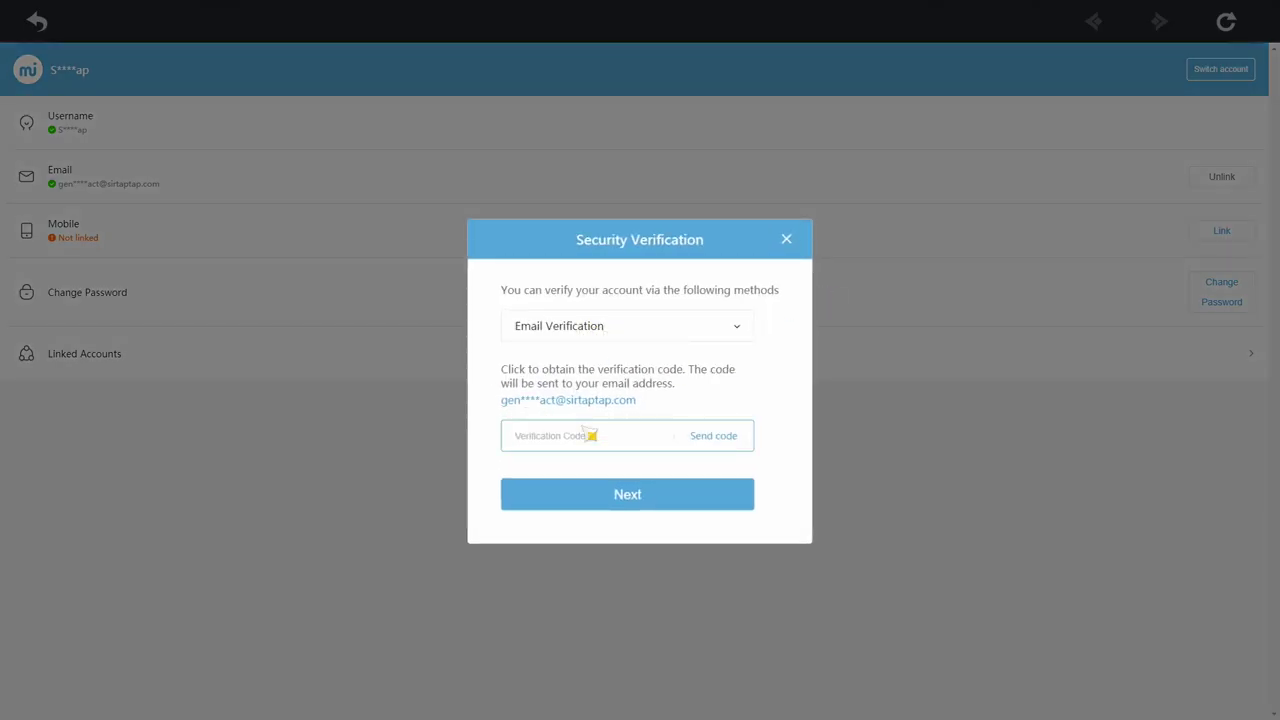
{"action": "left_click", "coordinate": [790, 242]}
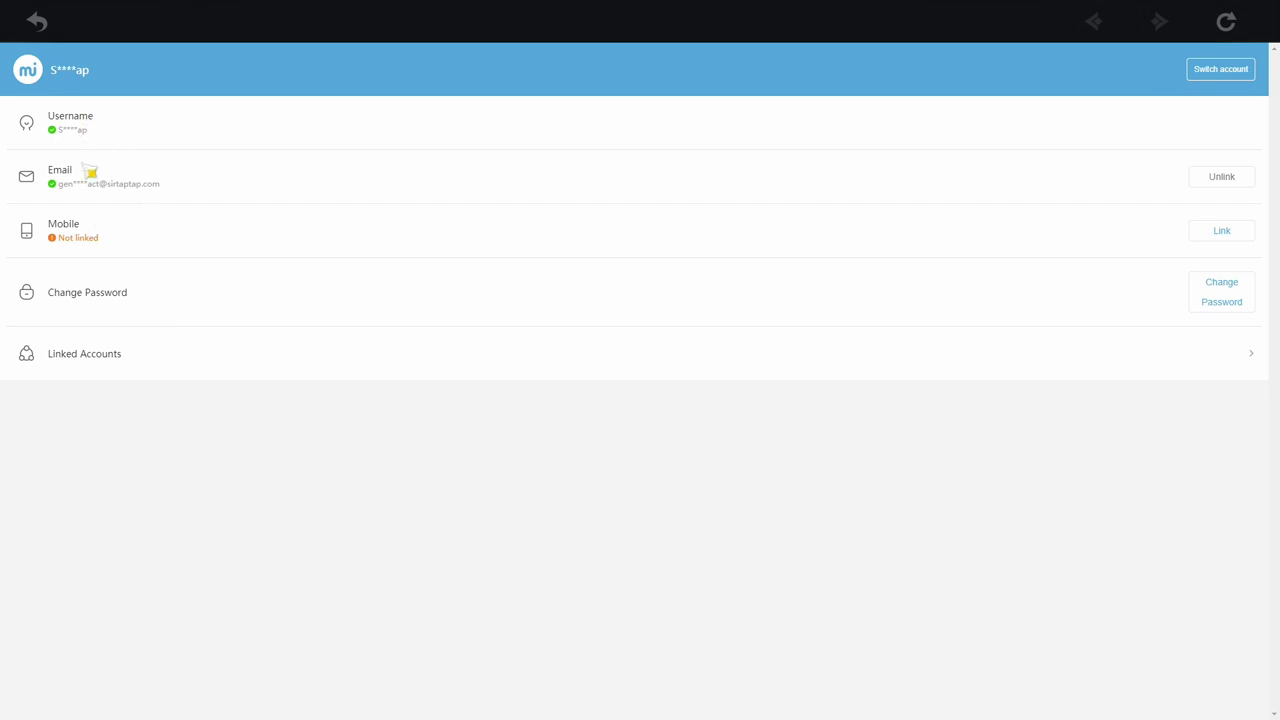
Step: View the Linked Accounts list twice, going back to Account settings and reopening User Center in between
{"action": "left_click", "coordinate": [152, 372]}
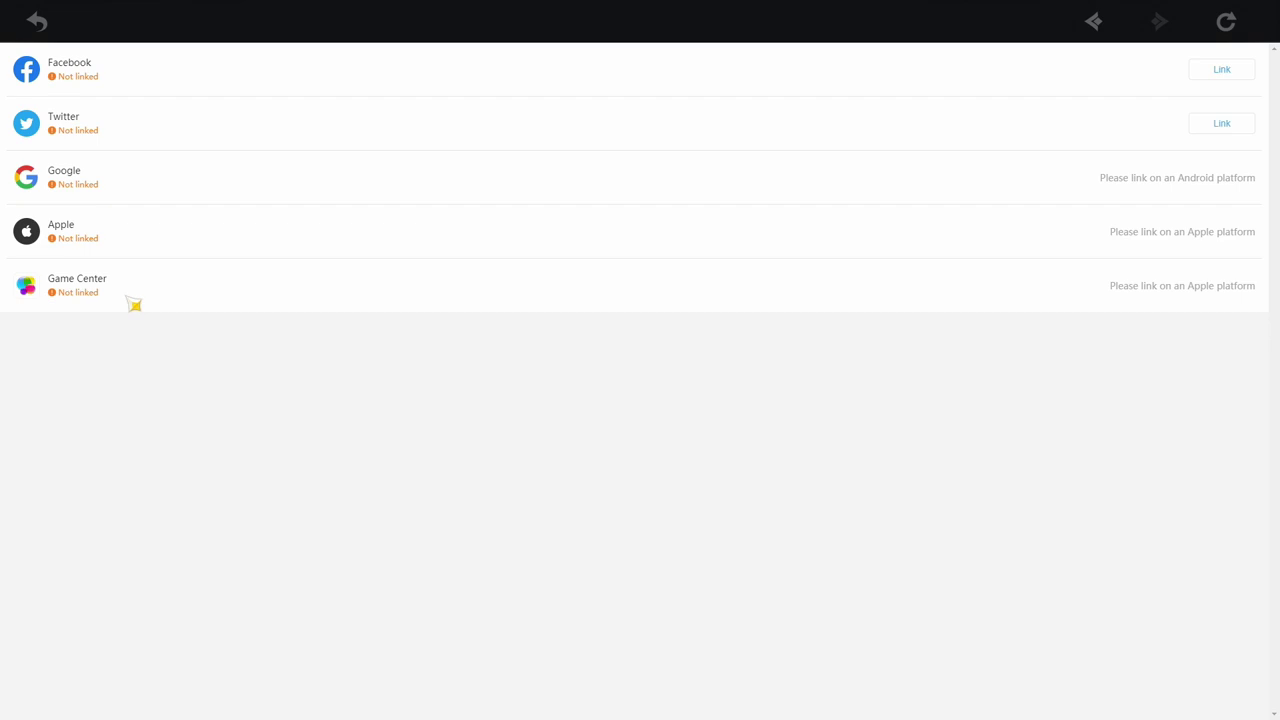
{"action": "left_click", "coordinate": [46, 22]}
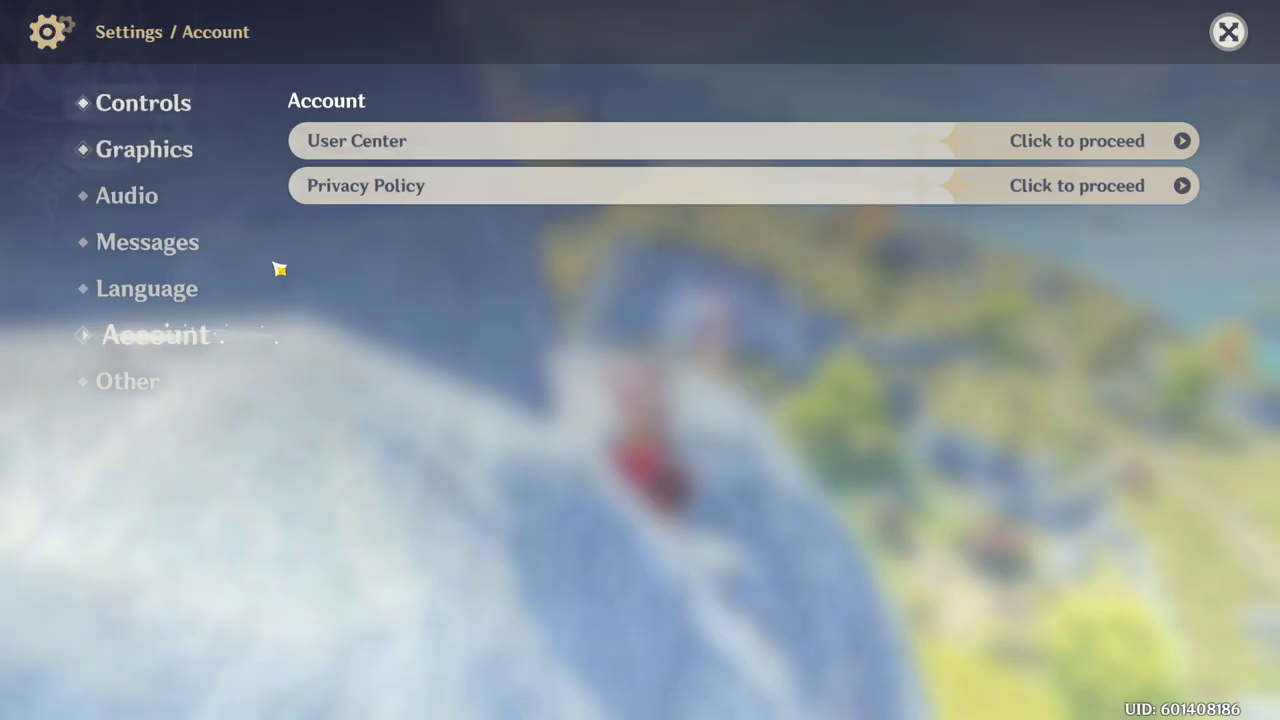
{"action": "left_click", "coordinate": [1086, 138]}
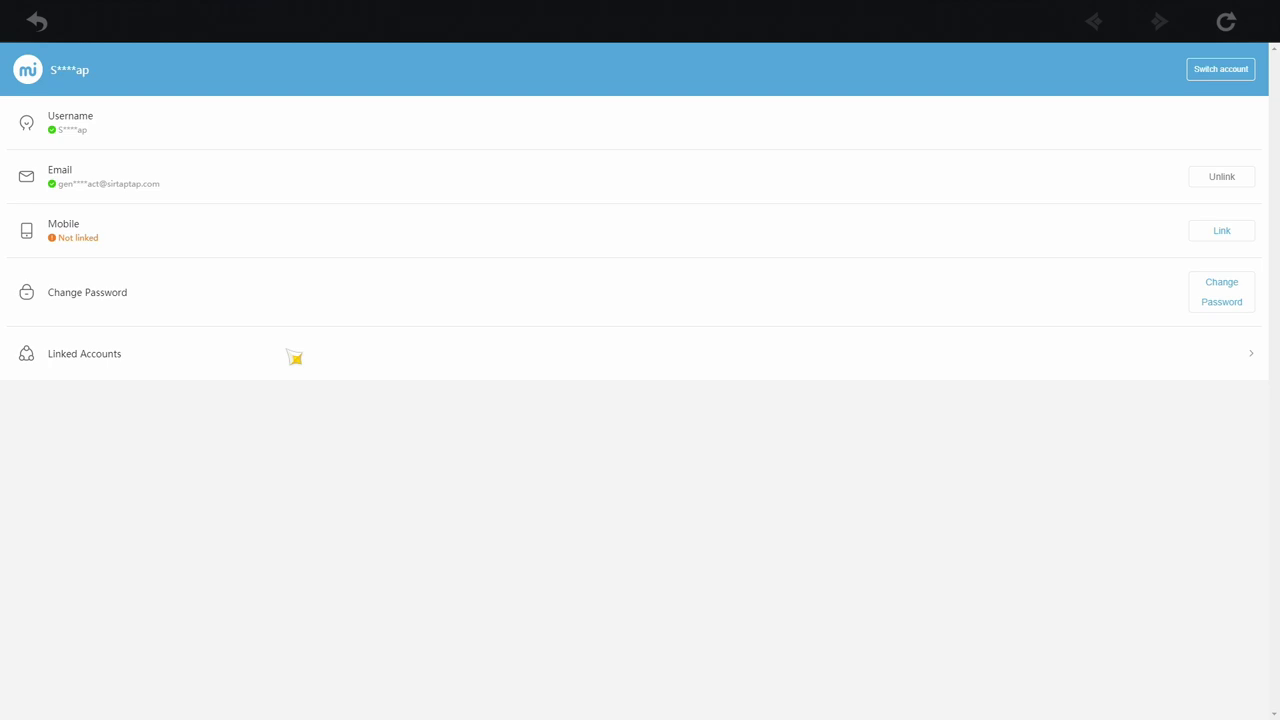
{"action": "left_click", "coordinate": [291, 355]}
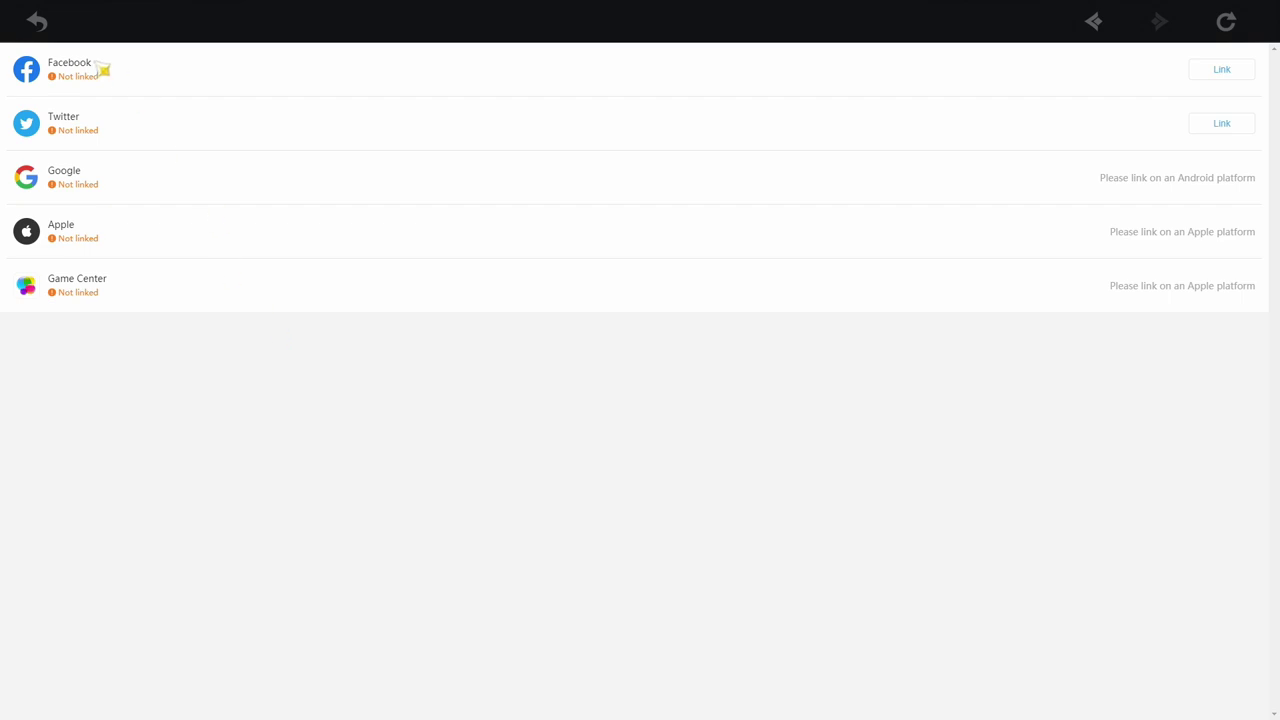
Step: Glance at the Privacy Policy, then reopen User Center and its Linked Accounts list
{"action": "left_click", "coordinate": [44, 24]}
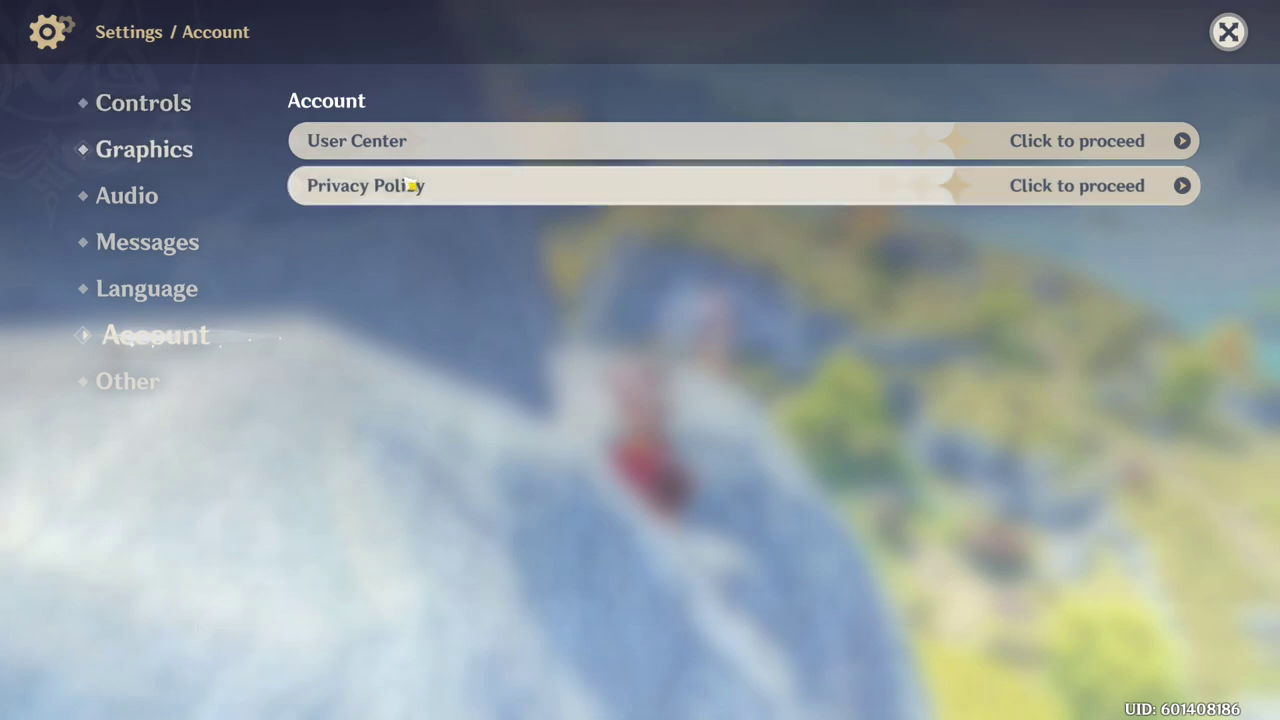
{"action": "left_click", "coordinate": [1060, 200]}
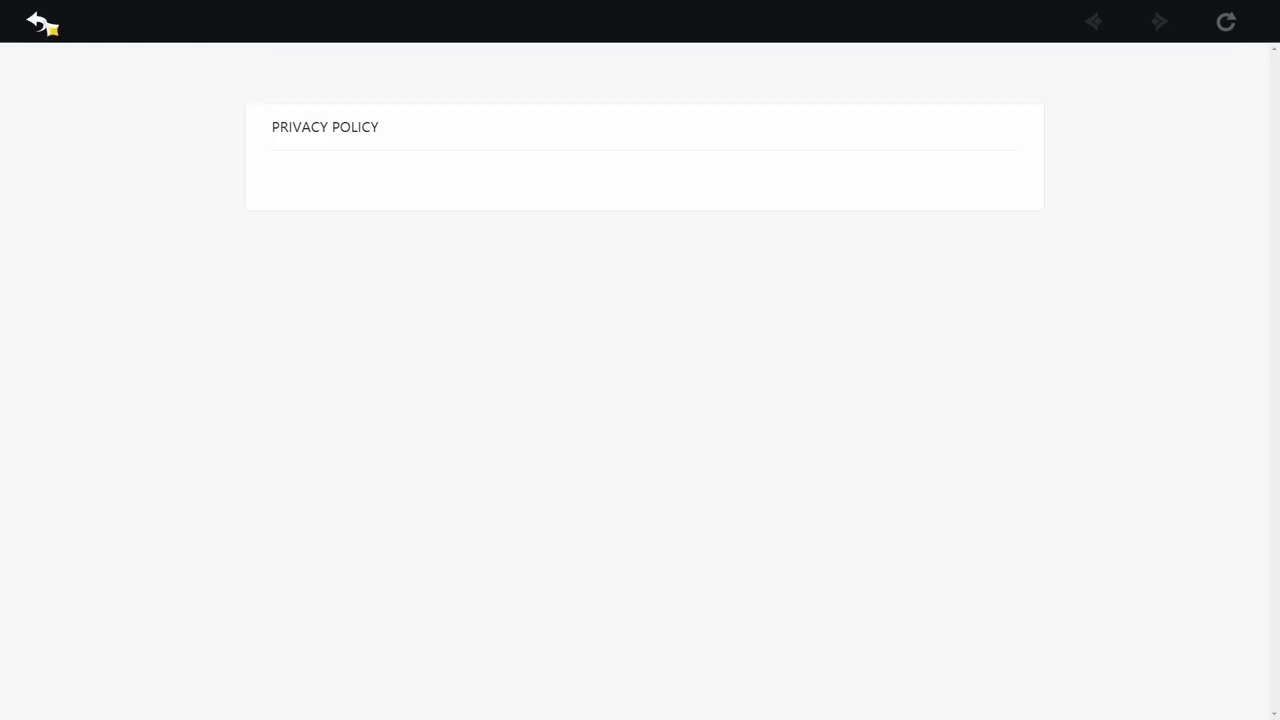
{"action": "left_click", "coordinate": [44, 24]}
{"action": "left_click", "coordinate": [1070, 141]}
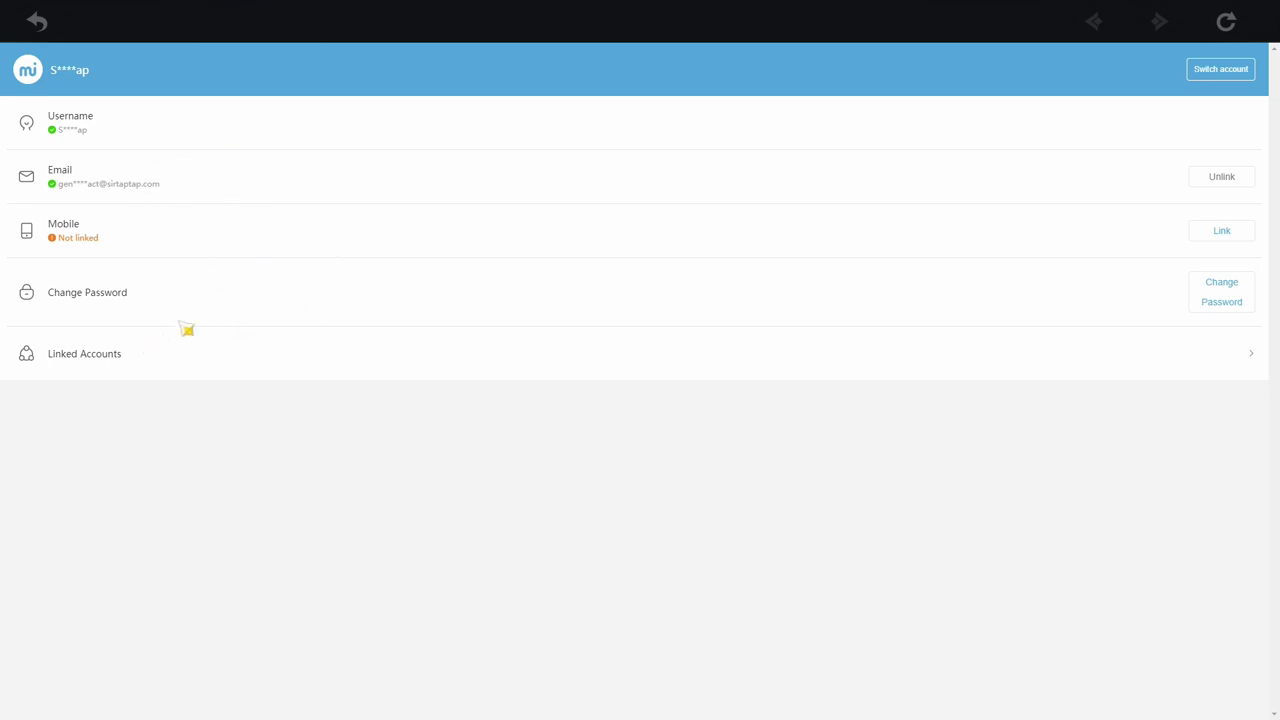
{"action": "left_click", "coordinate": [1231, 357]}
Step: Check Linked Accounts once more, close Settings, and quit to the title screen
{"action": "left_click", "coordinate": [260, 366]}
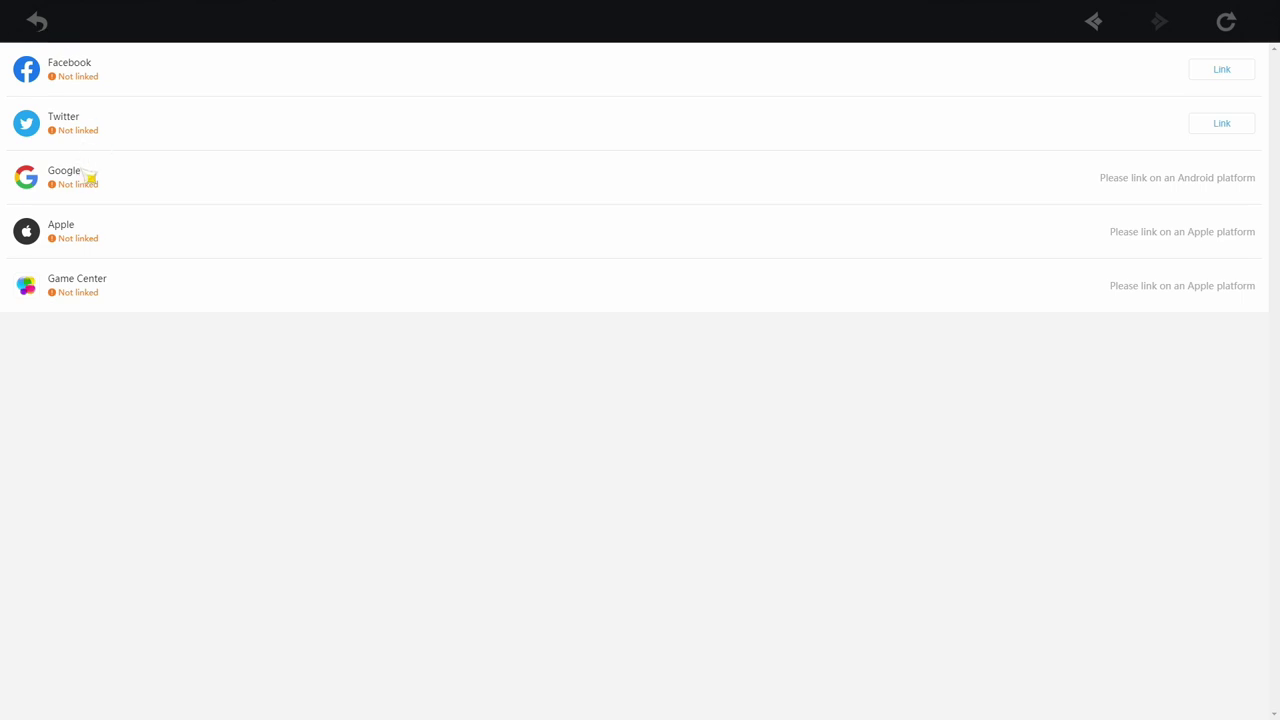
{"action": "left_click", "coordinate": [42, 26]}
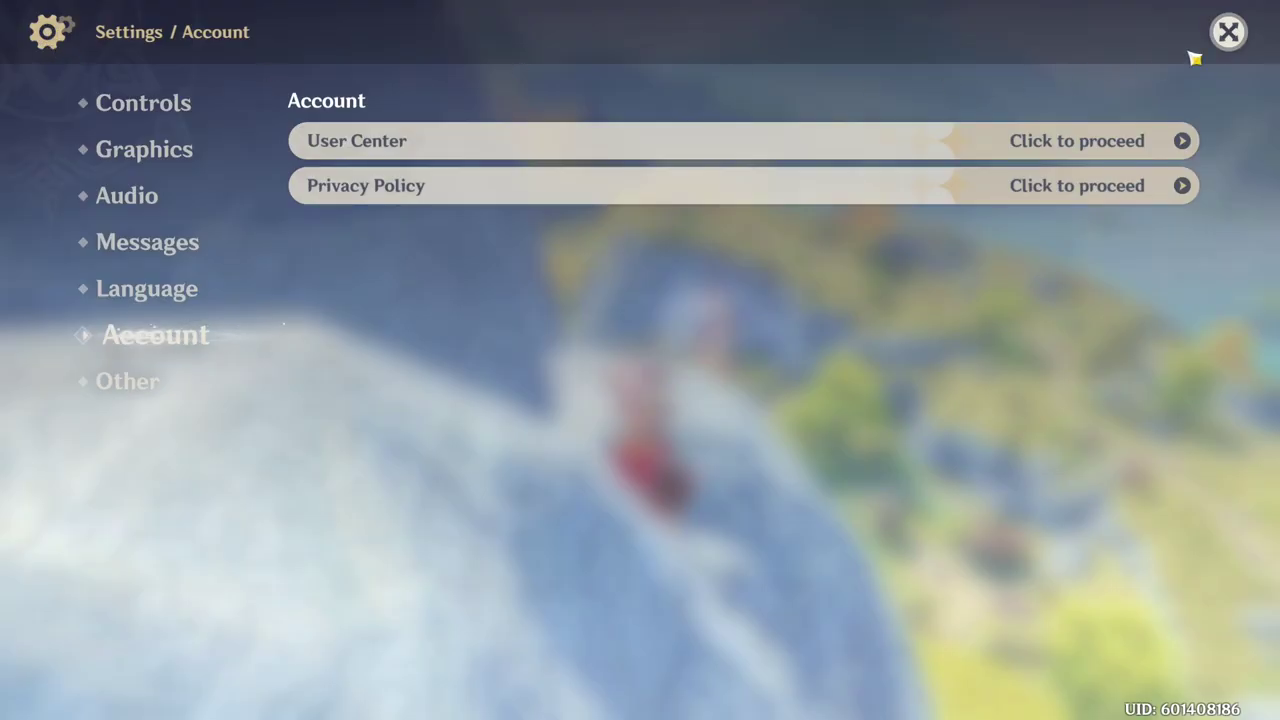
{"action": "left_click", "coordinate": [1228, 32]}
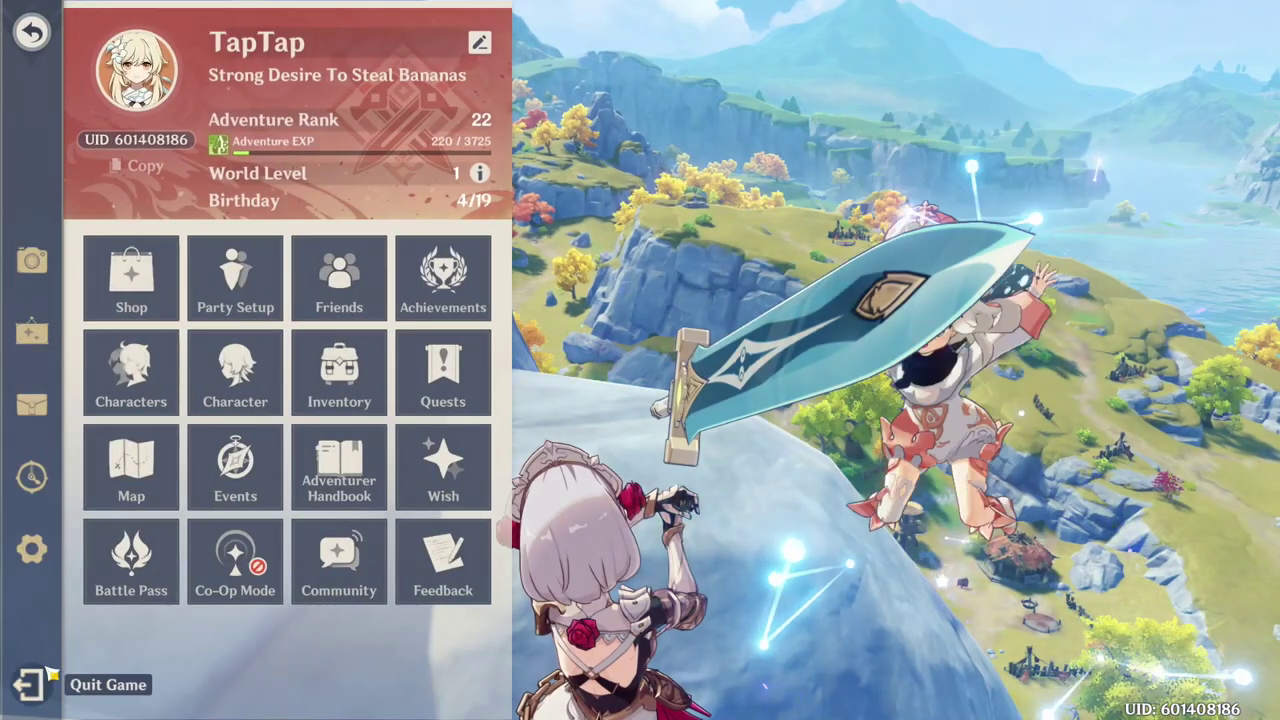
{"action": "left_click", "coordinate": [27, 684]}
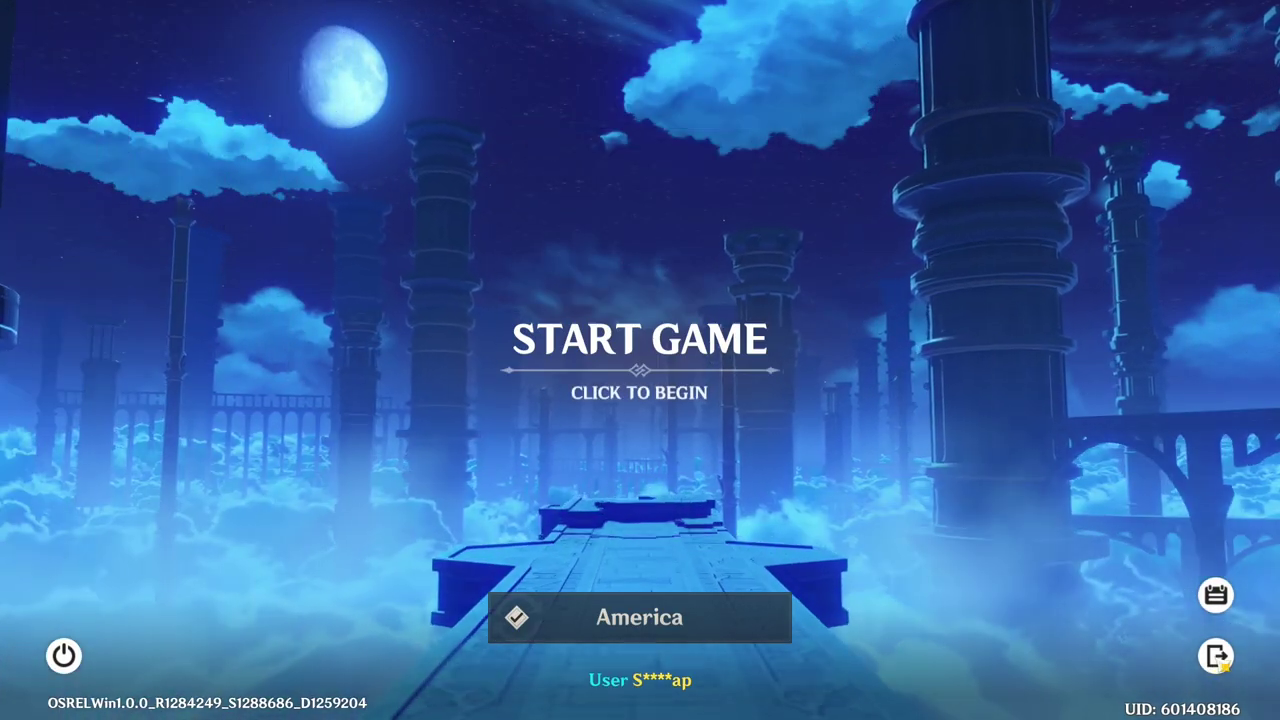
Step: Cancel the logout prompt and start the game from the title screen
{"action": "left_click", "coordinate": [1214, 660]}
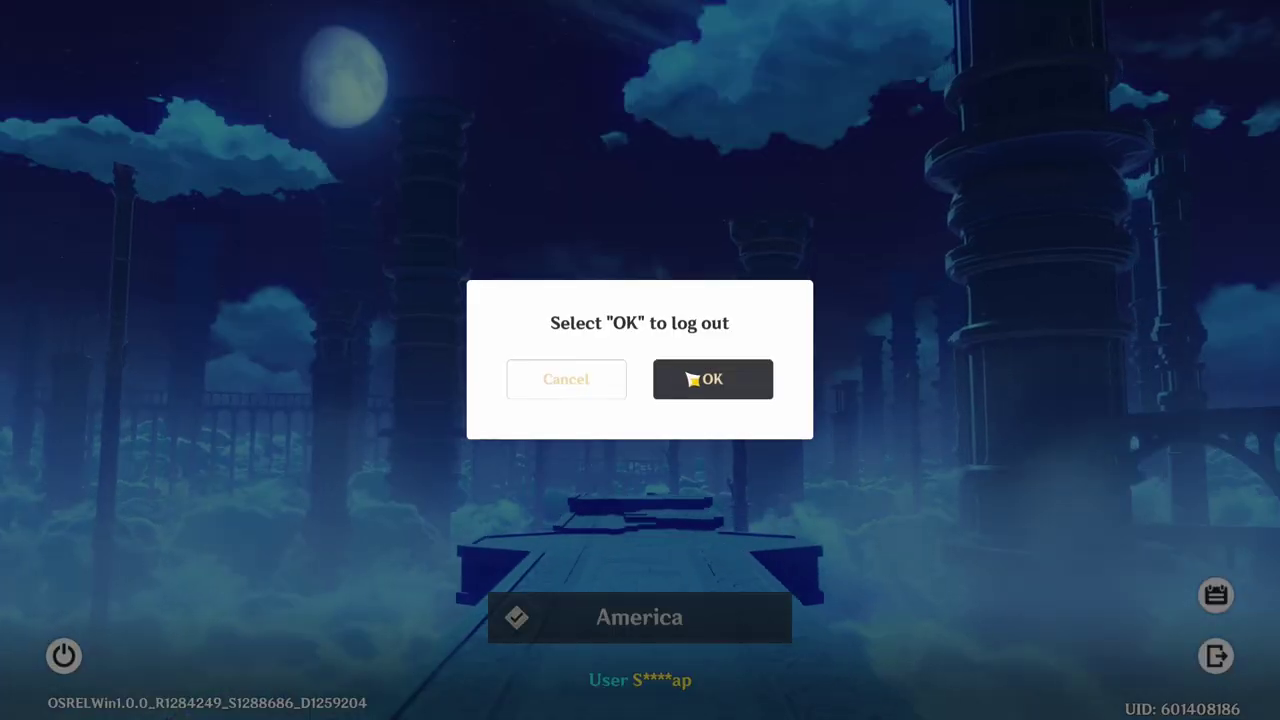
{"action": "left_click", "coordinate": [611, 386]}
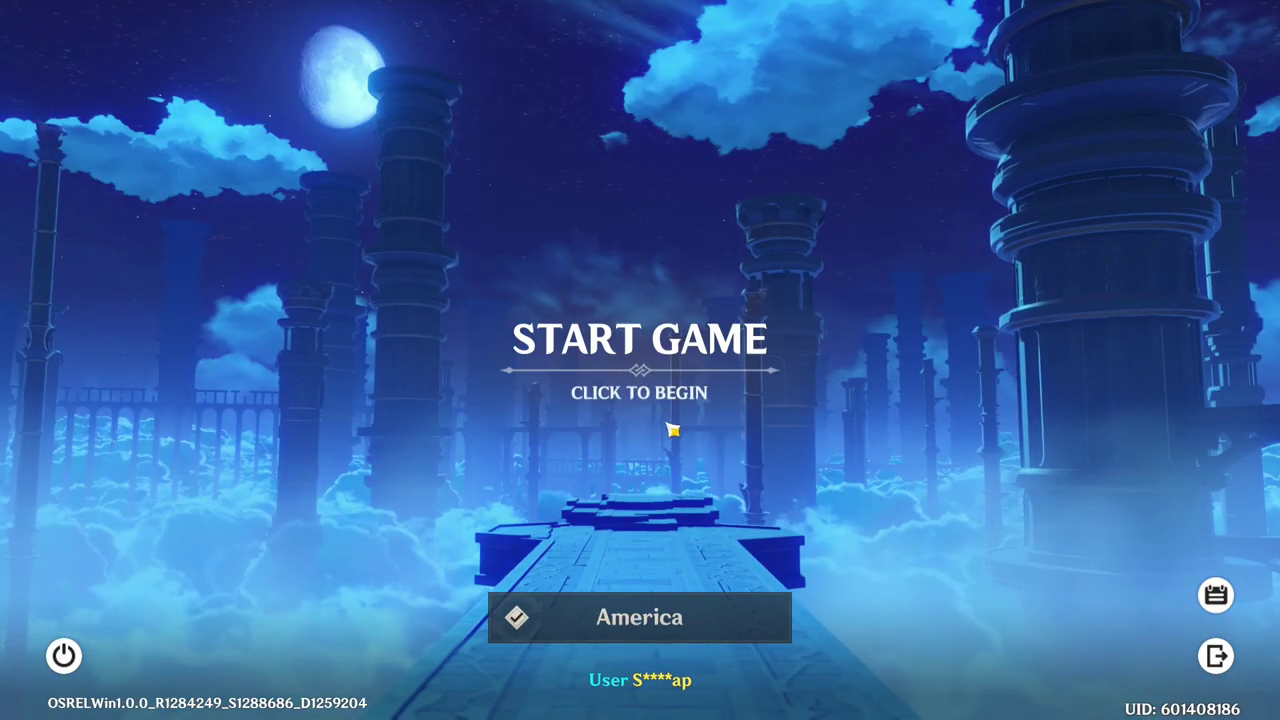
{"action": "left_click", "coordinate": [671, 349]}
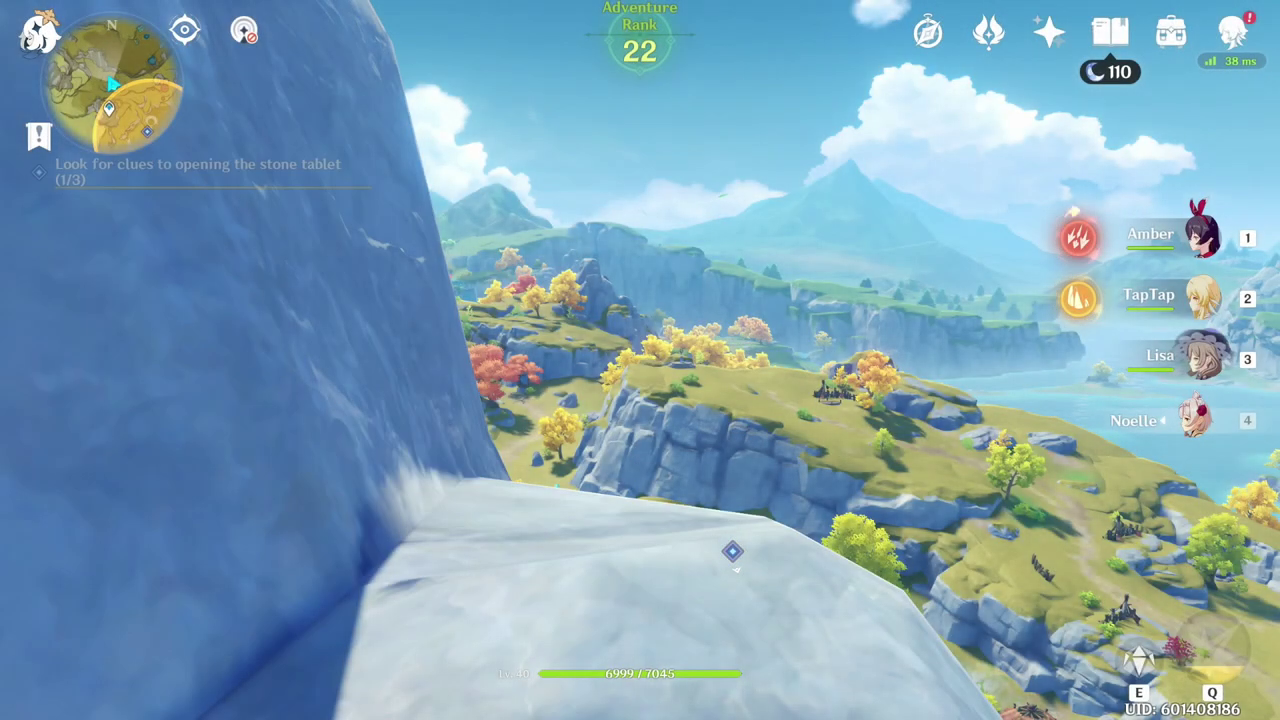
Step: From the Paimon menu, return to Settings > Account and reopen User Center
{"action": "key", "text": "Escape"}
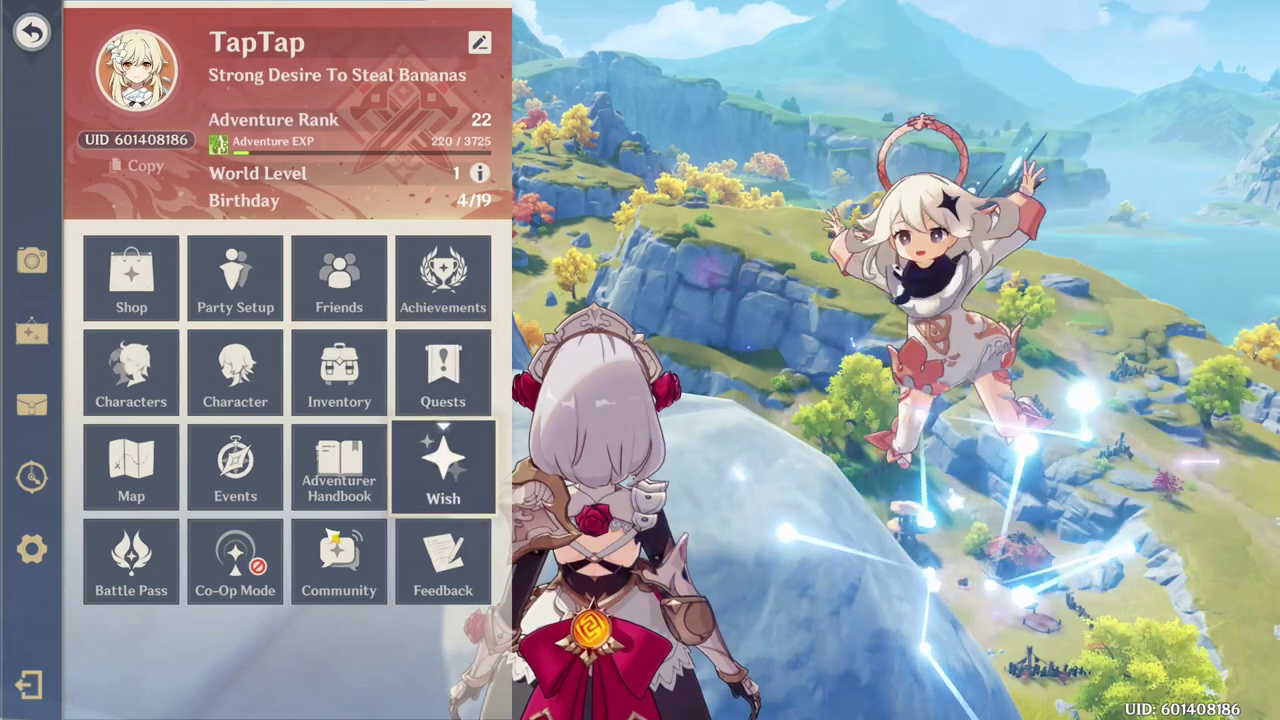
{"action": "left_click", "coordinate": [56, 552]}
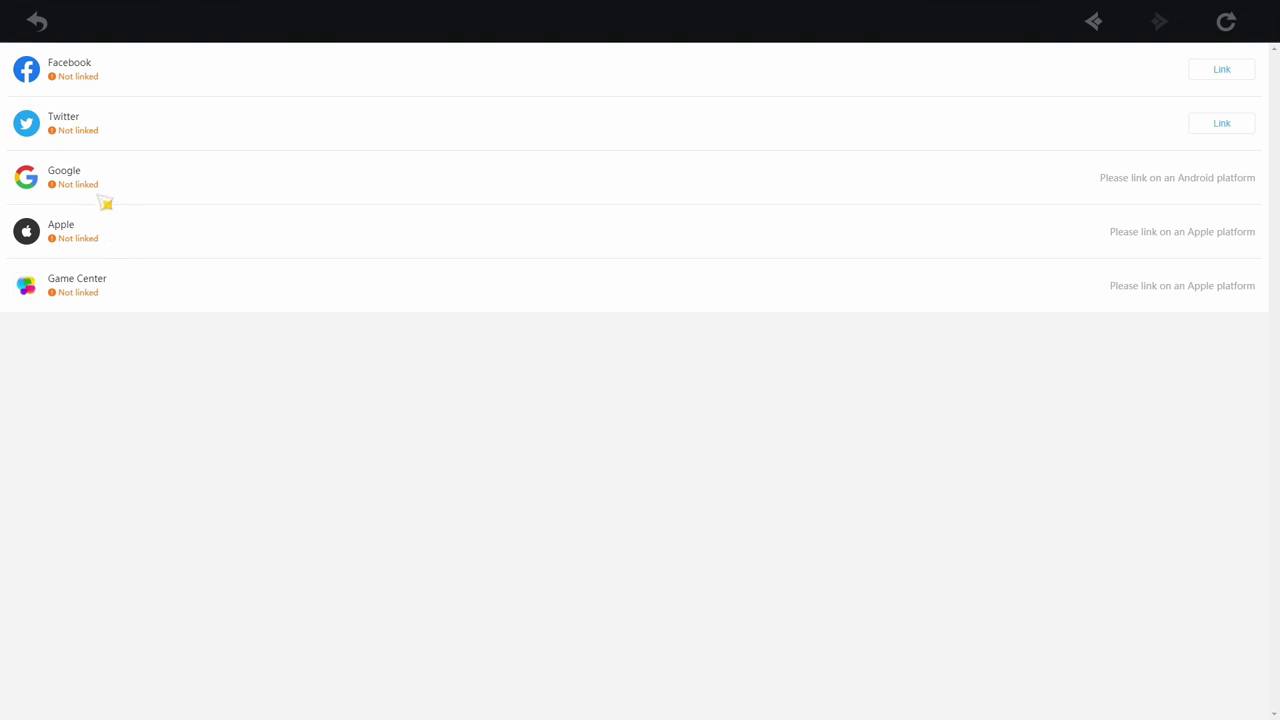
{"action": "left_click", "coordinate": [45, 26]}
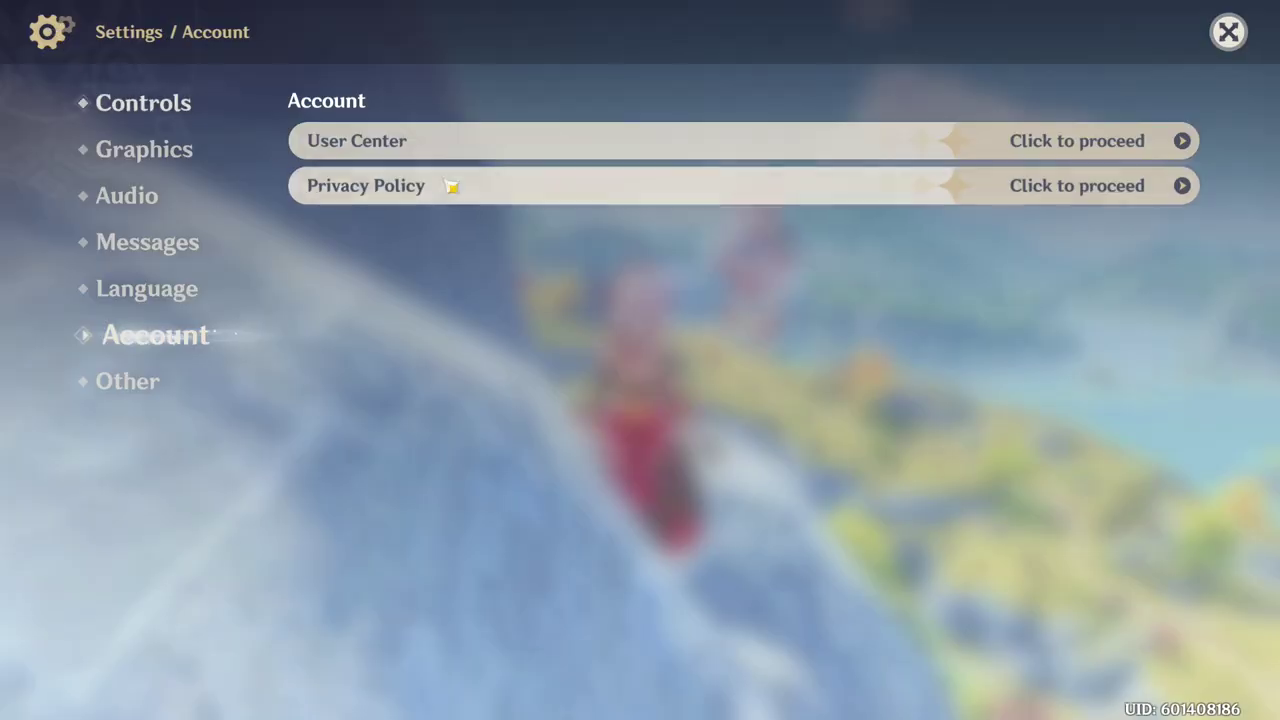
{"action": "left_click", "coordinate": [1134, 140]}
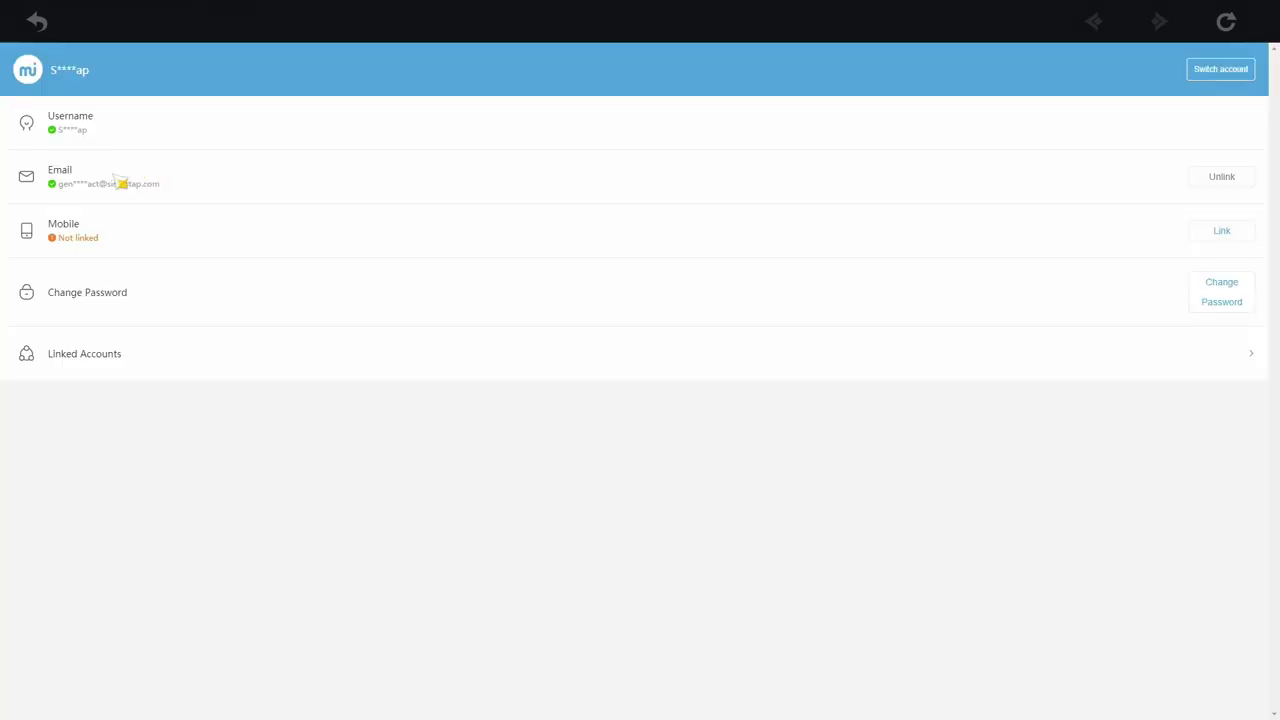